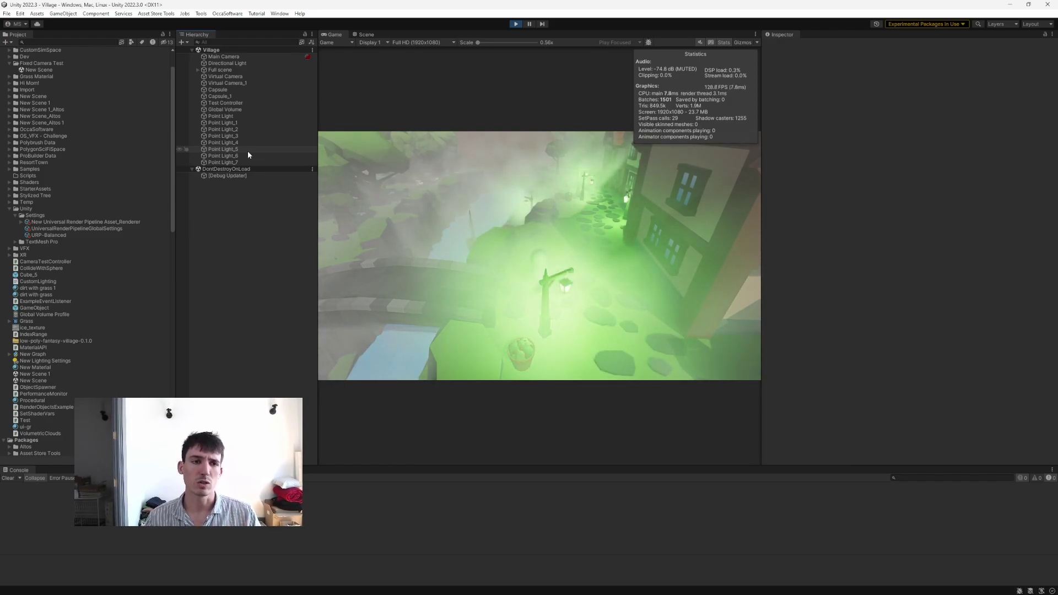
Turn off the Buto Volumetric Fog override on the Global Volume
click(249, 119)
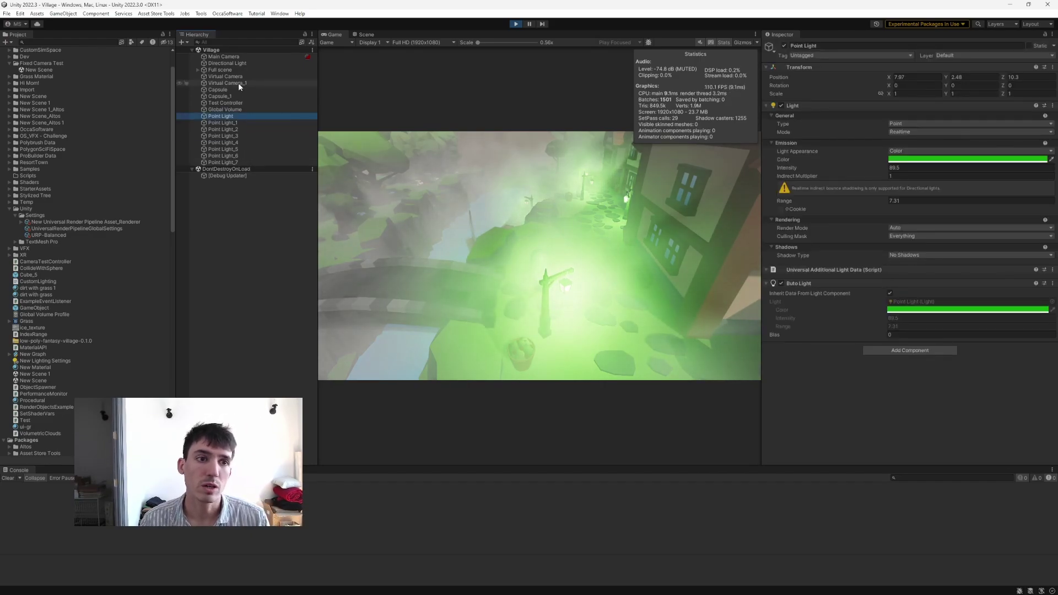
click(244, 110)
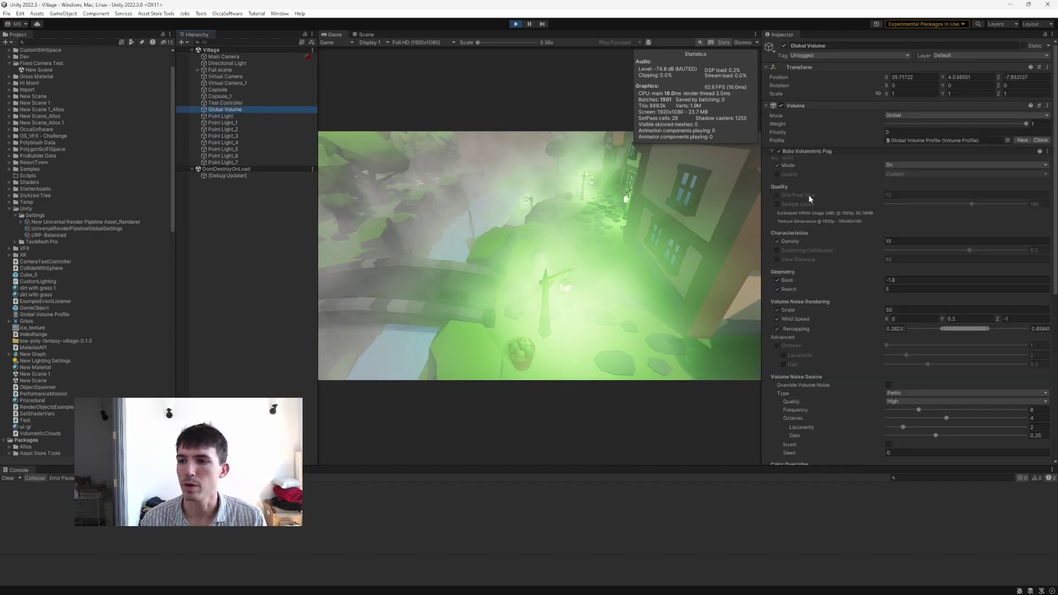
click(778, 152)
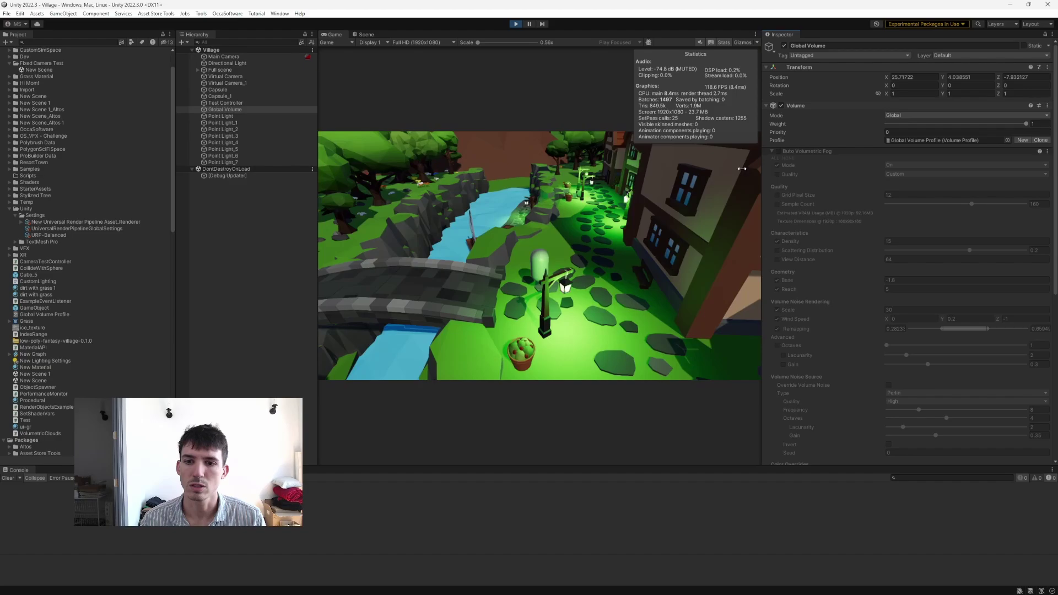
Deactivate all eight point lights, from Point Light through Point Light_7
click(237, 162)
shift+click(253, 116)
click(784, 46)
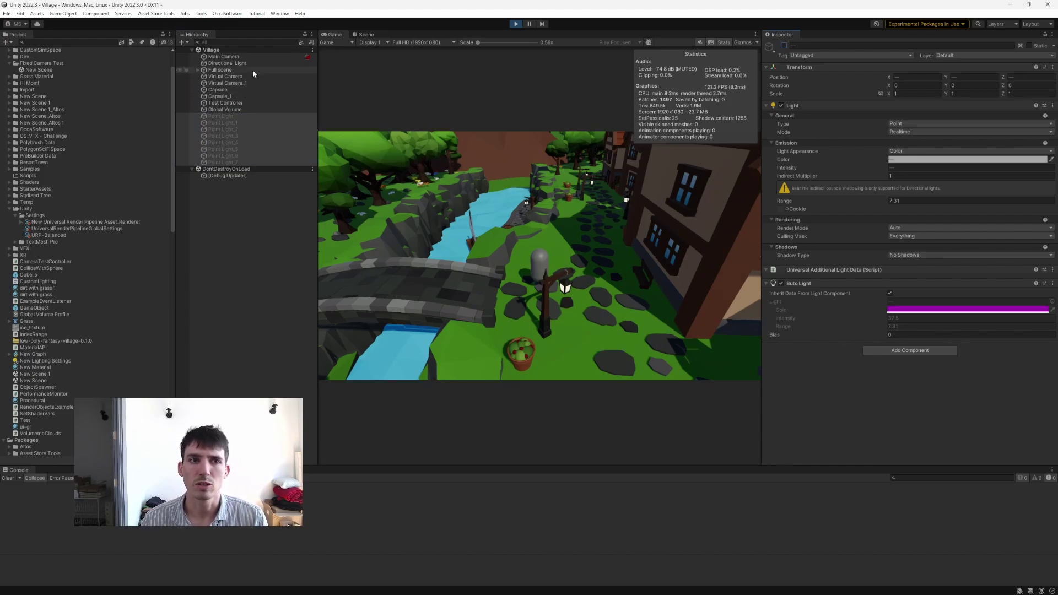
Re-enable the Buto Volumetric Fog override on the Global Volume
click(249, 109)
click(778, 151)
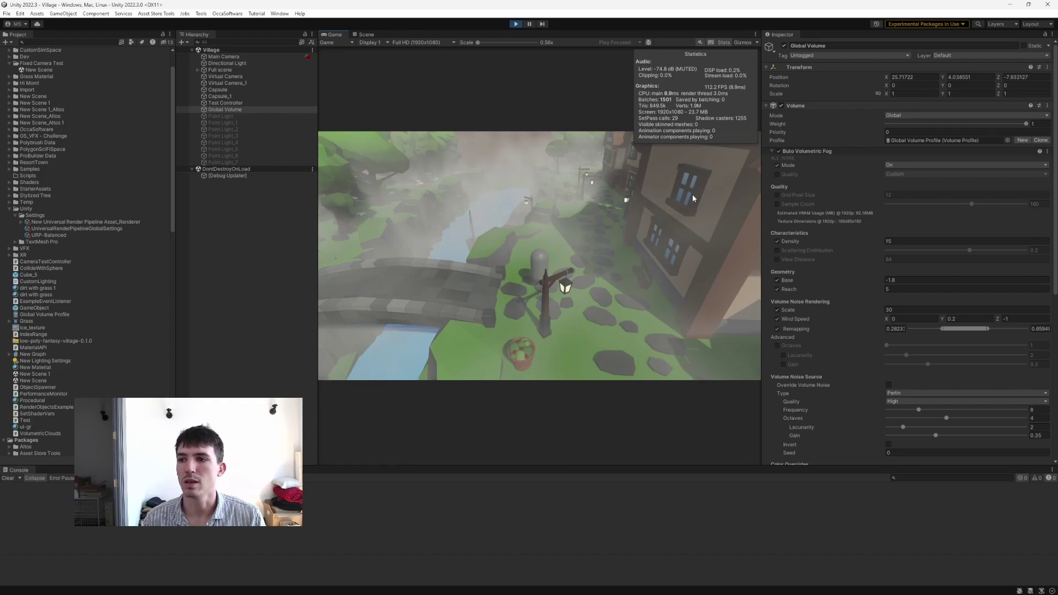
Set the Base of the Buto Volumetric Fog to about -1.1 and adjust its Density
click(796, 280)
mouse_move(797, 282)
mouse_down()
mouse_move(881, 283)
mouse_move(806, 283)
mouse_up()
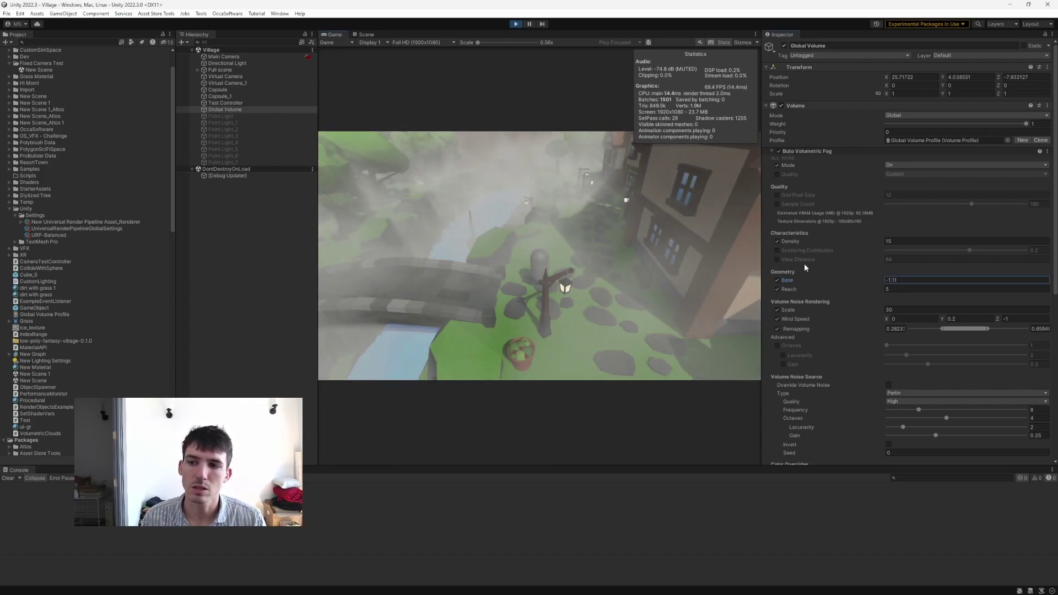
drag(802, 240, 712, 249)
Reactivate all point lights from Point Light through Point Light_7
click(235, 117)
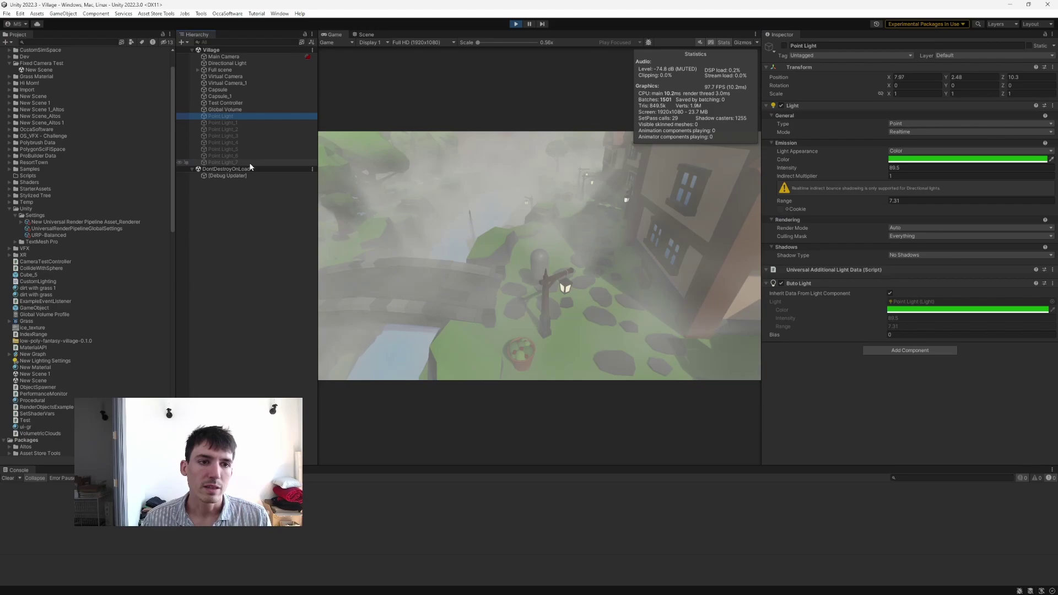
shift+click(285, 163)
click(784, 45)
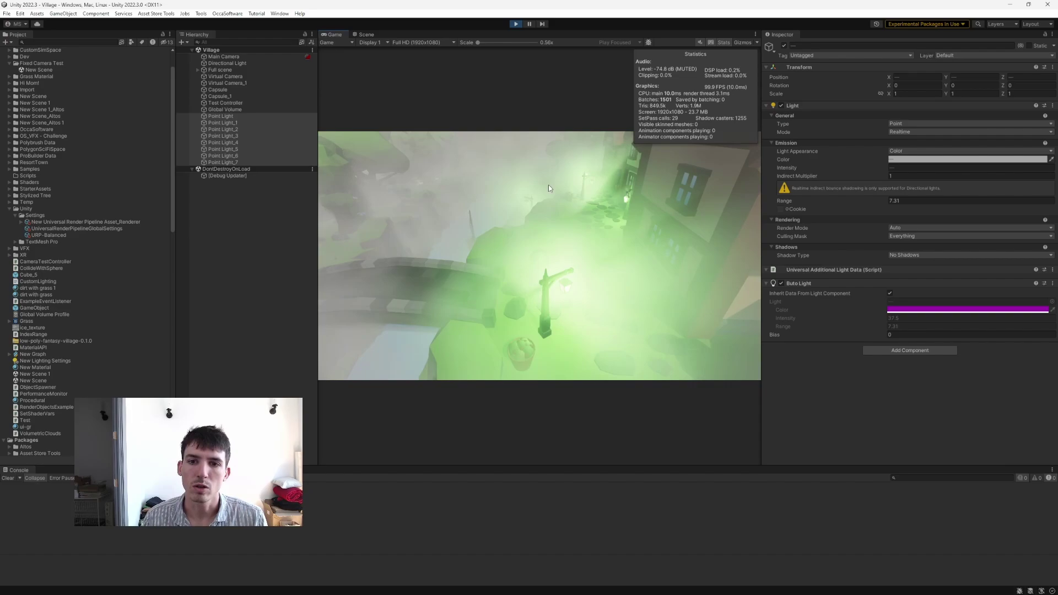
Try changing the emission color of Point Light_1 and Point Light_2
click(223, 122)
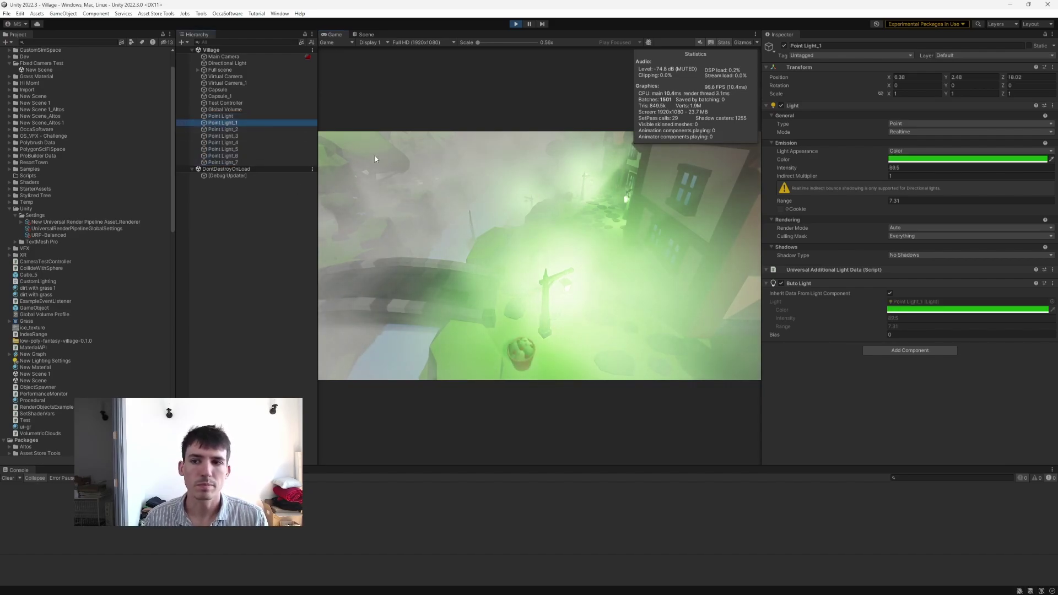
click(913, 160)
mouse_move(969, 219)
mouse_down()
mouse_move(942, 245)
mouse_move(941, 202)
mouse_move(979, 214)
mouse_up()
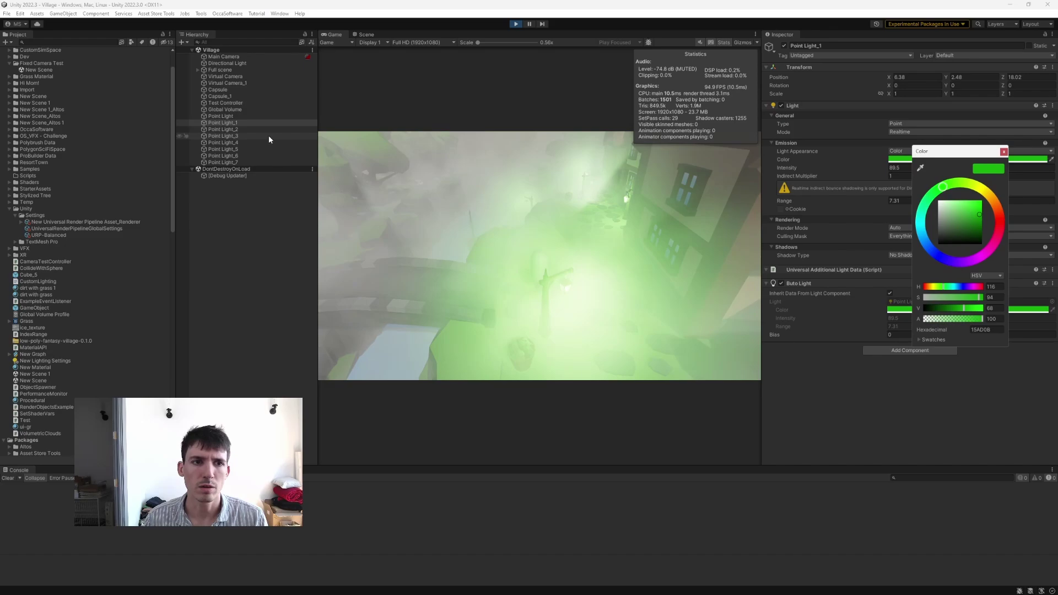
click(226, 129)
click(932, 160)
drag(1021, 220, 1001, 204)
key(Escape)
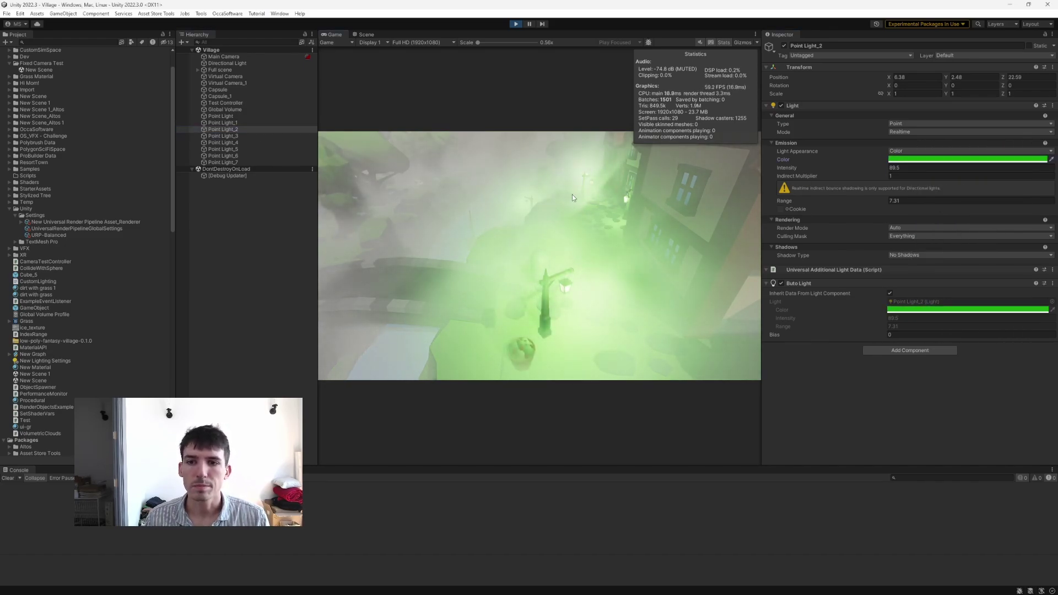
Try a bright blue-violet emission color on the first Point Light
click(237, 116)
click(926, 159)
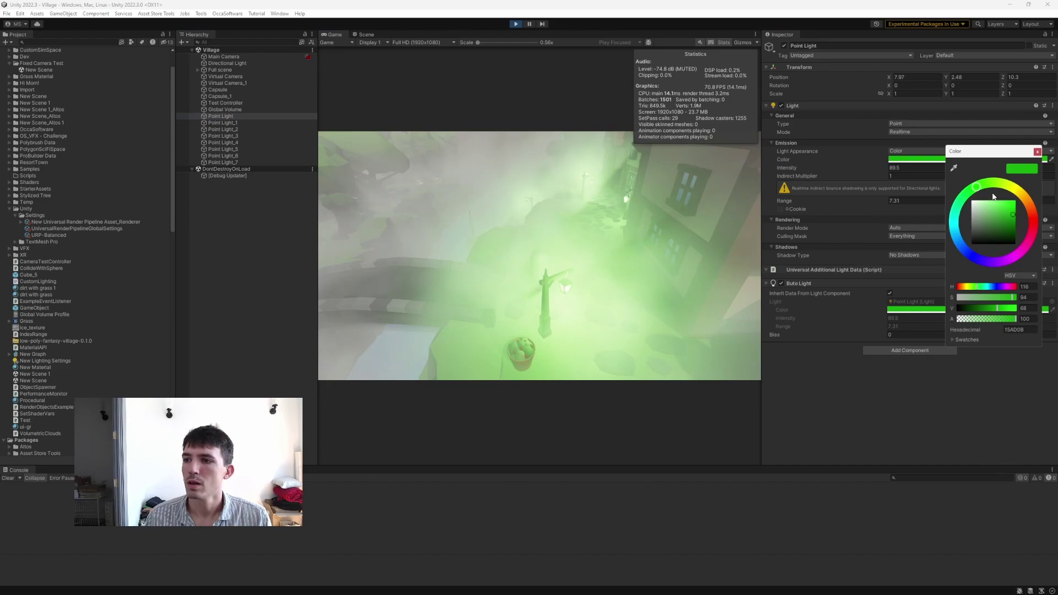
drag(1032, 233, 978, 258)
drag(996, 216, 1005, 202)
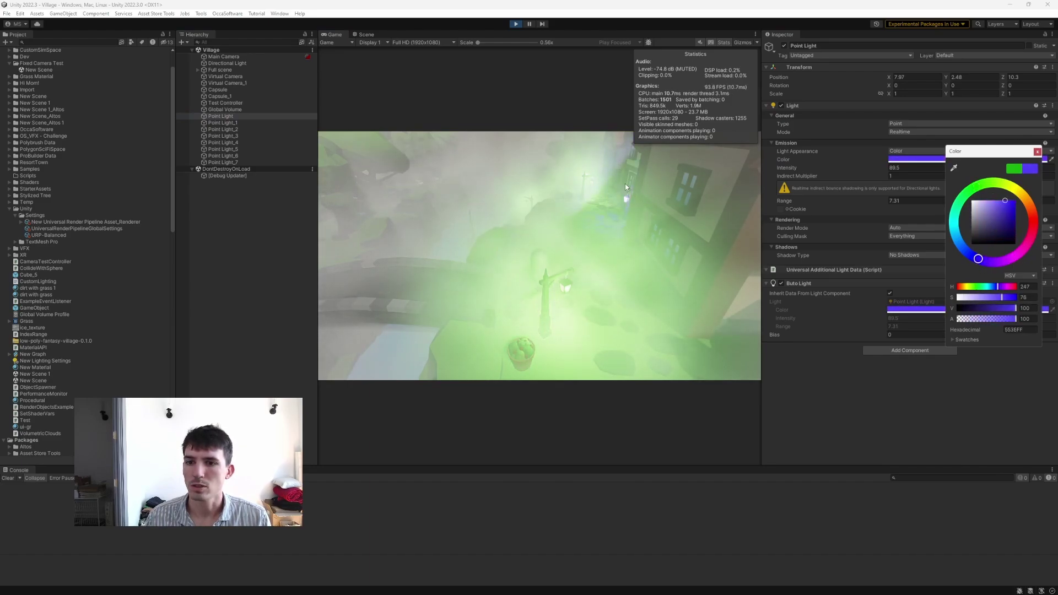
key(Escape)
Change the emission color of Point Light_3 to bright sky blue, hex 00B1FF
click(239, 135)
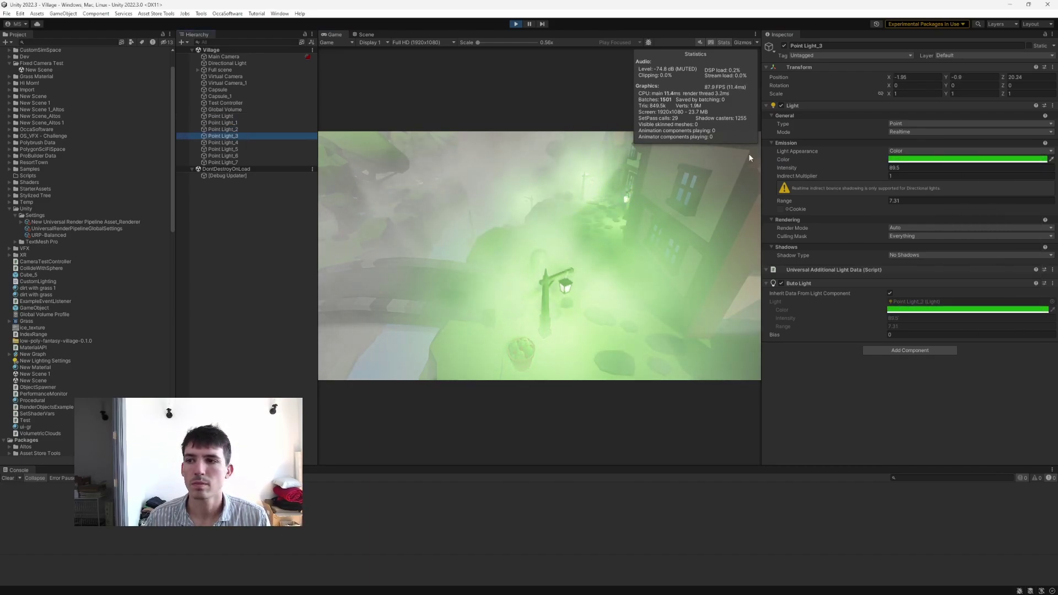
click(915, 159)
drag(981, 254, 969, 235)
drag(1009, 223, 1023, 204)
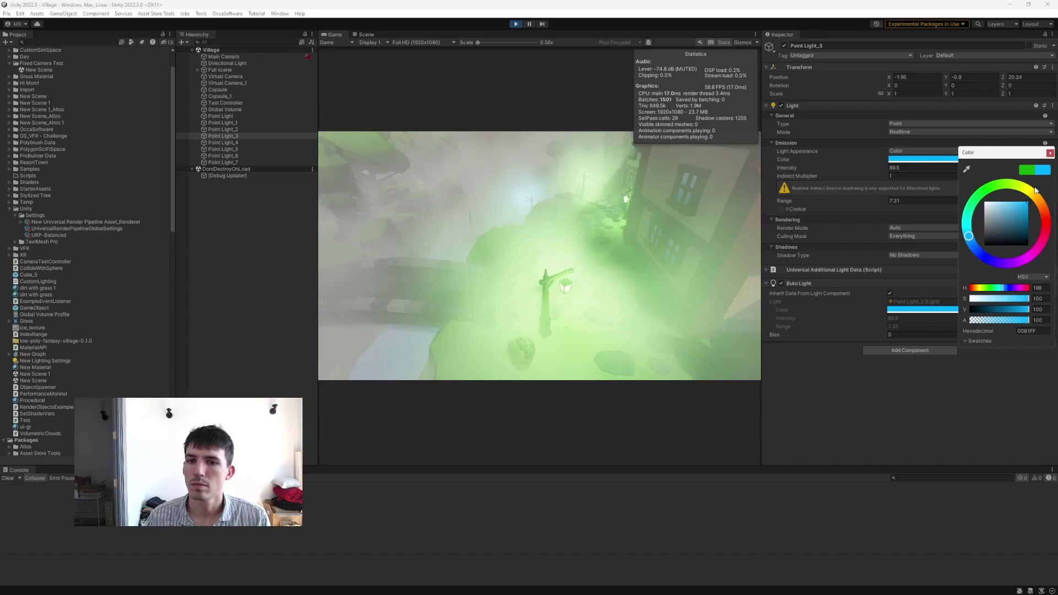
click(574, 210)
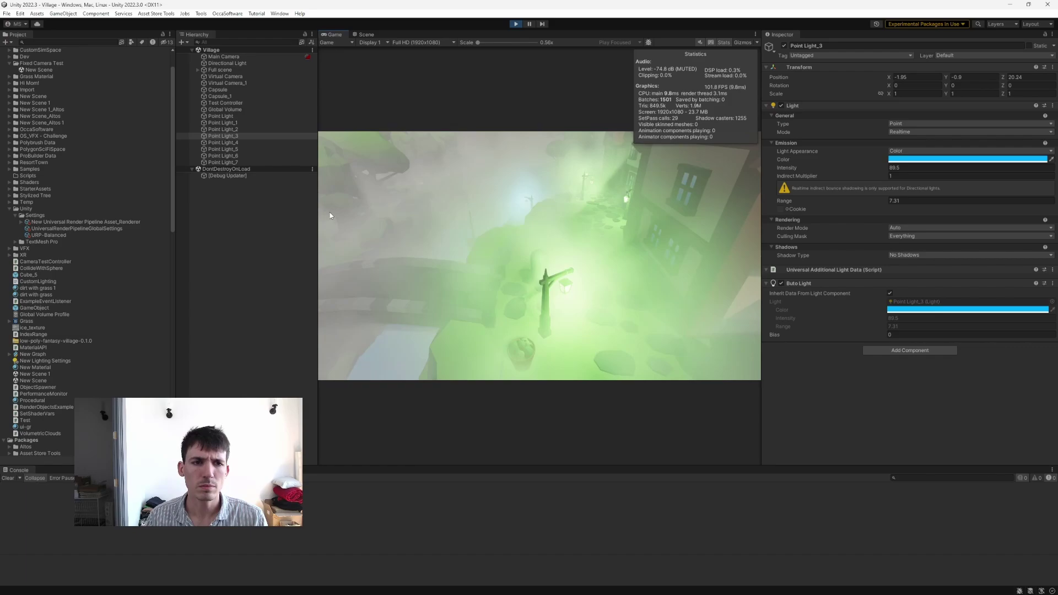
Move the Capsule to X -0.2 and Z 0.36
click(239, 90)
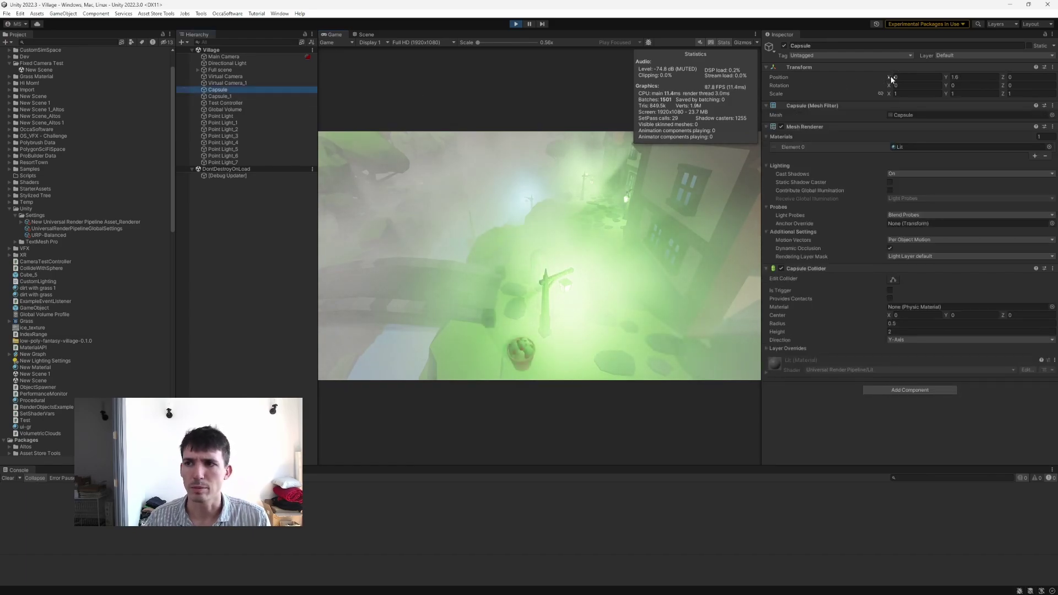
mouse_move(892, 78)
mouse_down()
mouse_move(836, 72)
mouse_move(900, 78)
mouse_move(859, 76)
mouse_move(885, 77)
mouse_up()
mouse_move(1004, 77)
mouse_down()
mouse_move(1020, 80)
mouse_move(12, 80)
mouse_move(1015, 77)
mouse_up()
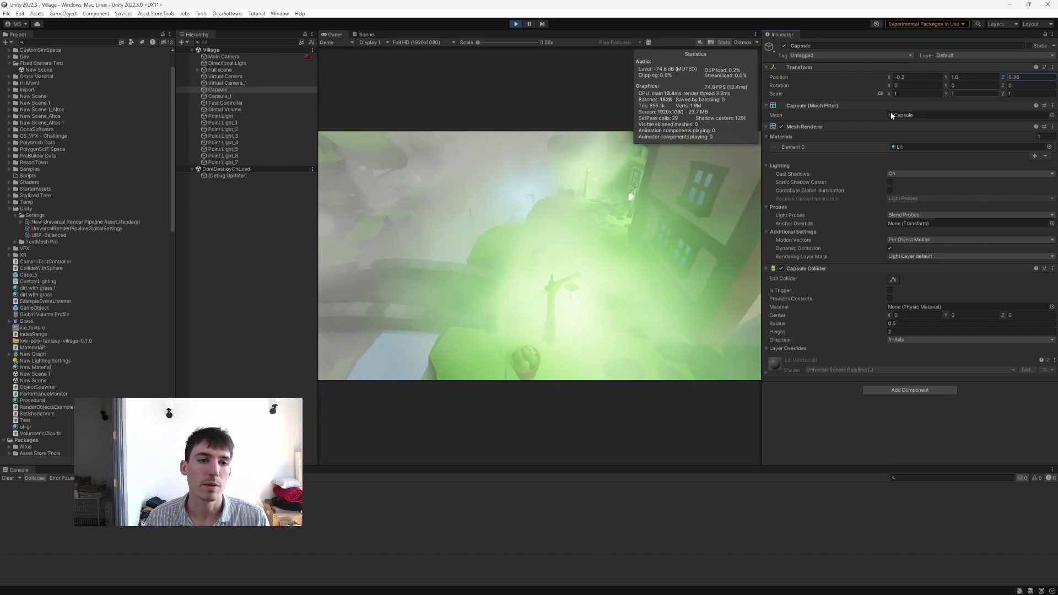
Look over the Test Controller and the Global Volume, collapsing the volume's Buto Volumetric Fog and Tonemapping overrides
click(255, 103)
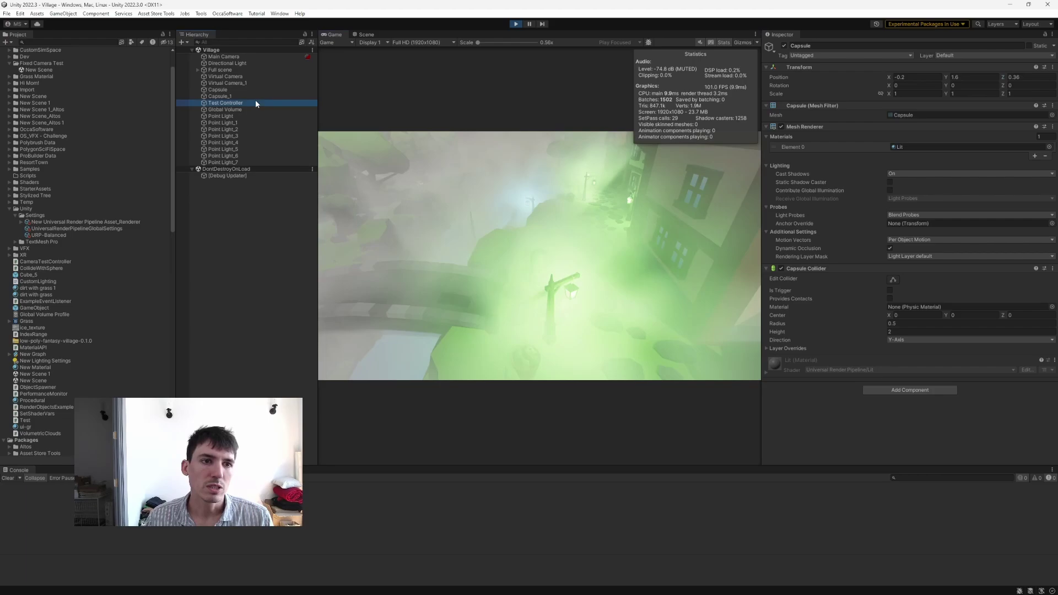
click(250, 109)
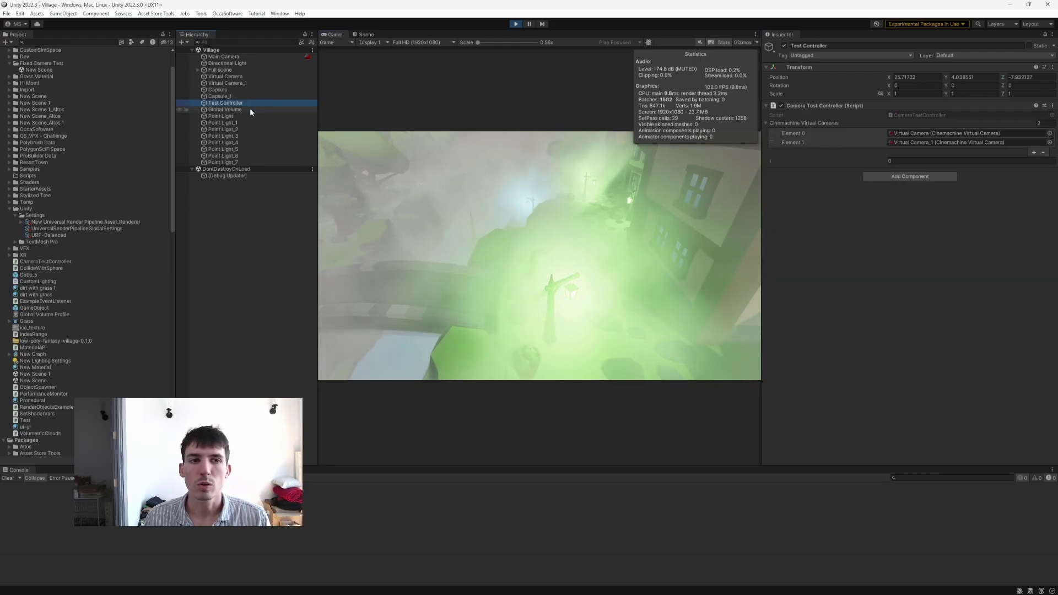
click(773, 151)
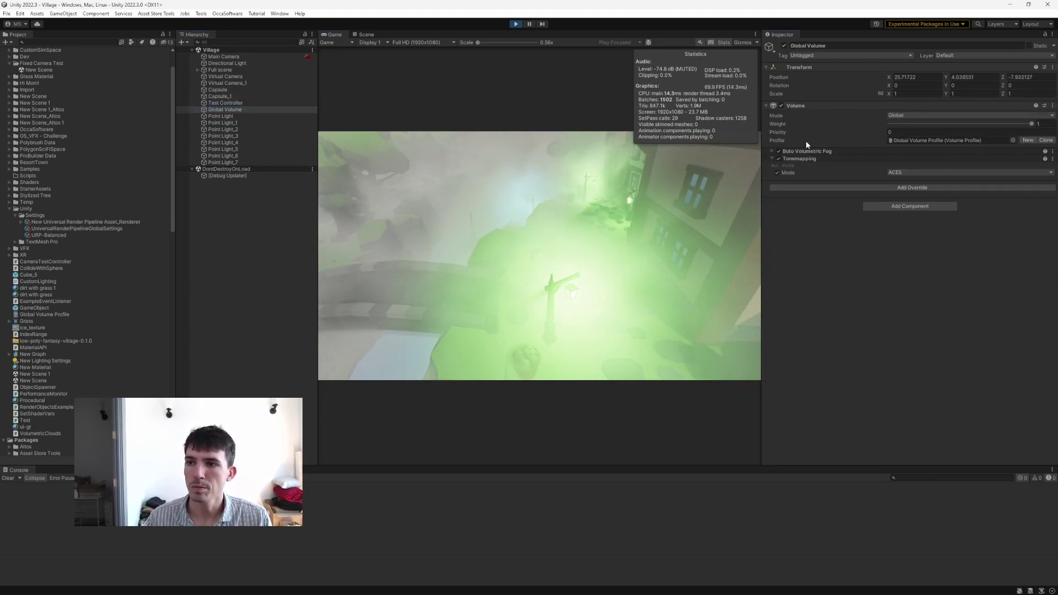
click(772, 158)
Examine the Default Blend setting in the Main Camera's CinemachineBrain component
click(232, 56)
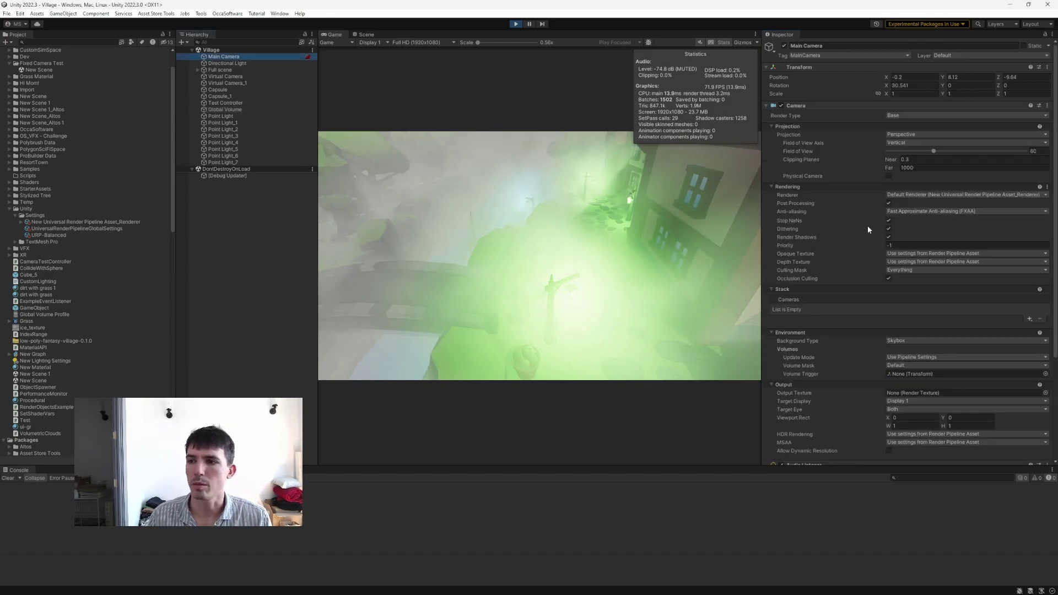
scroll(841, 229, down, 5)
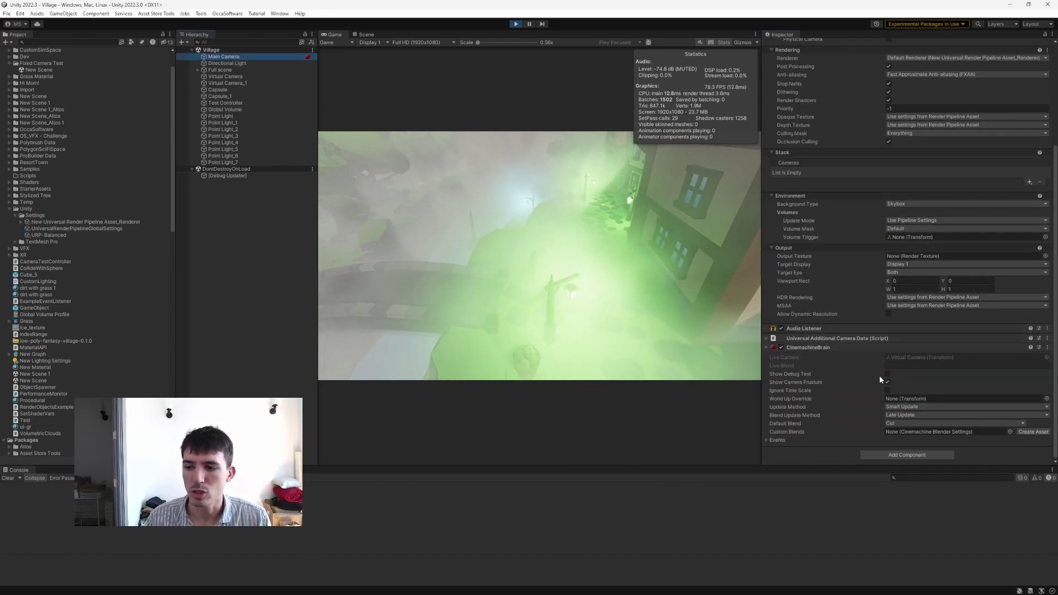
click(815, 423)
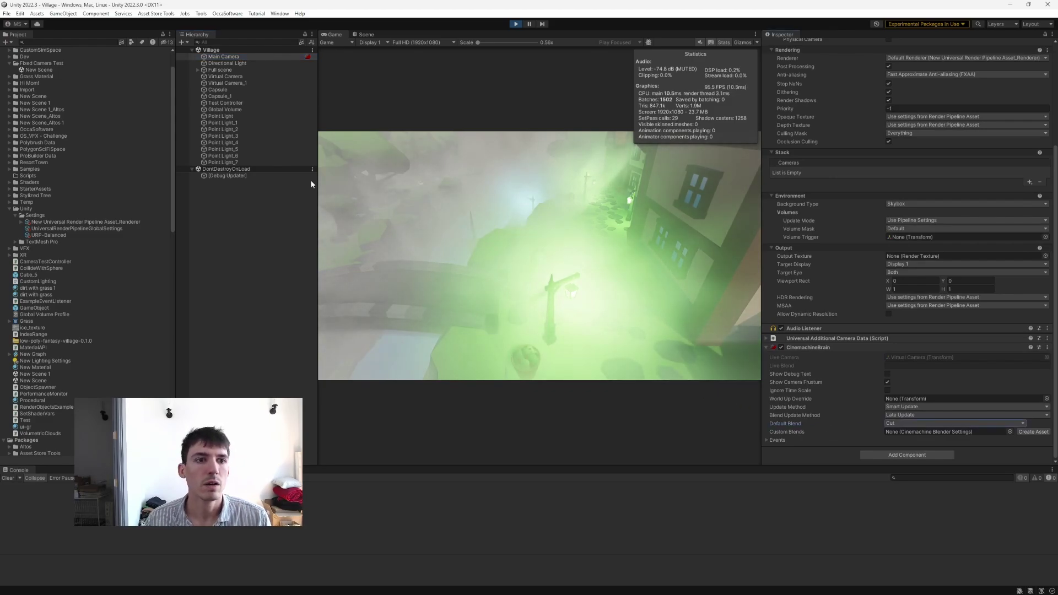
Check the follow targets of both virtual cameras and the camera list on the Test Controller
click(253, 79)
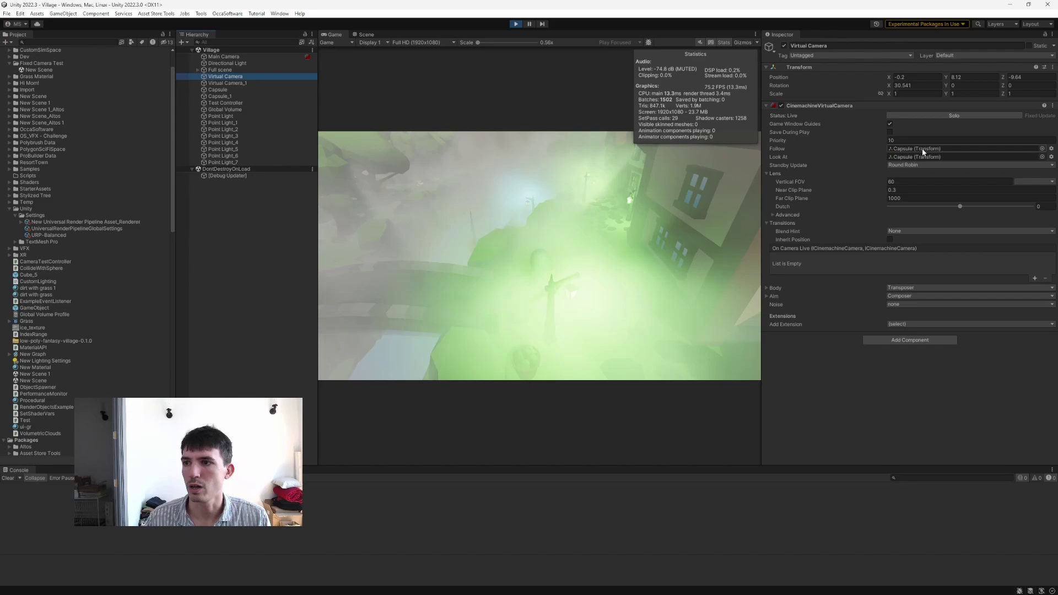
click(253, 83)
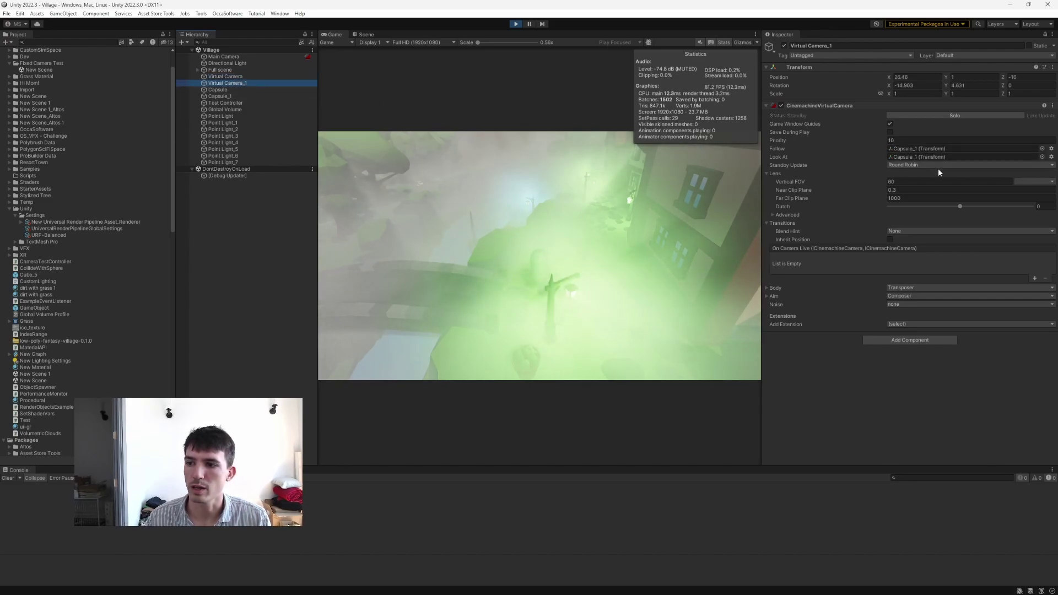
click(249, 102)
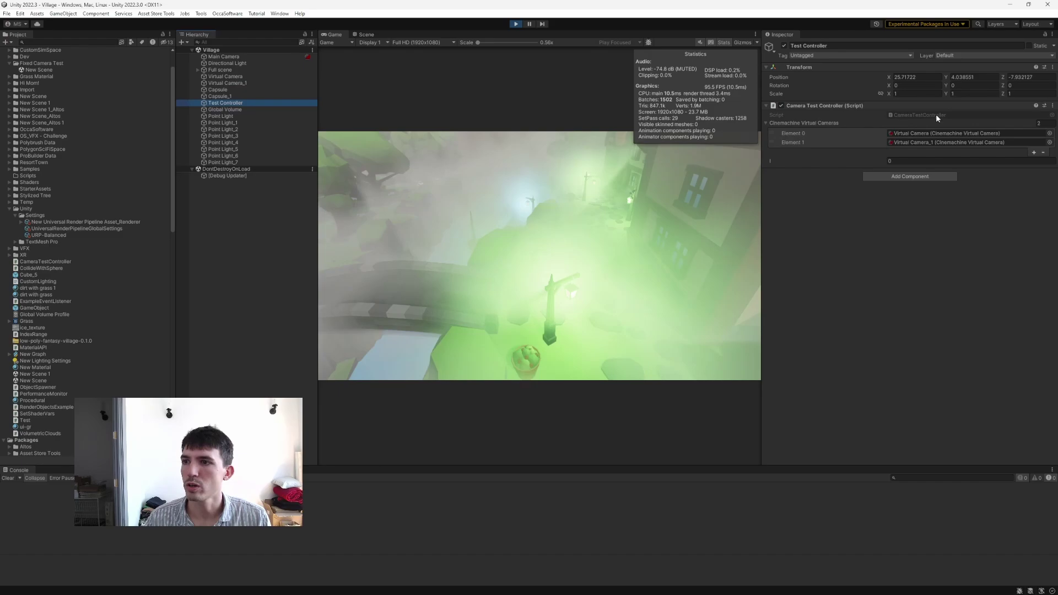
click(925, 133)
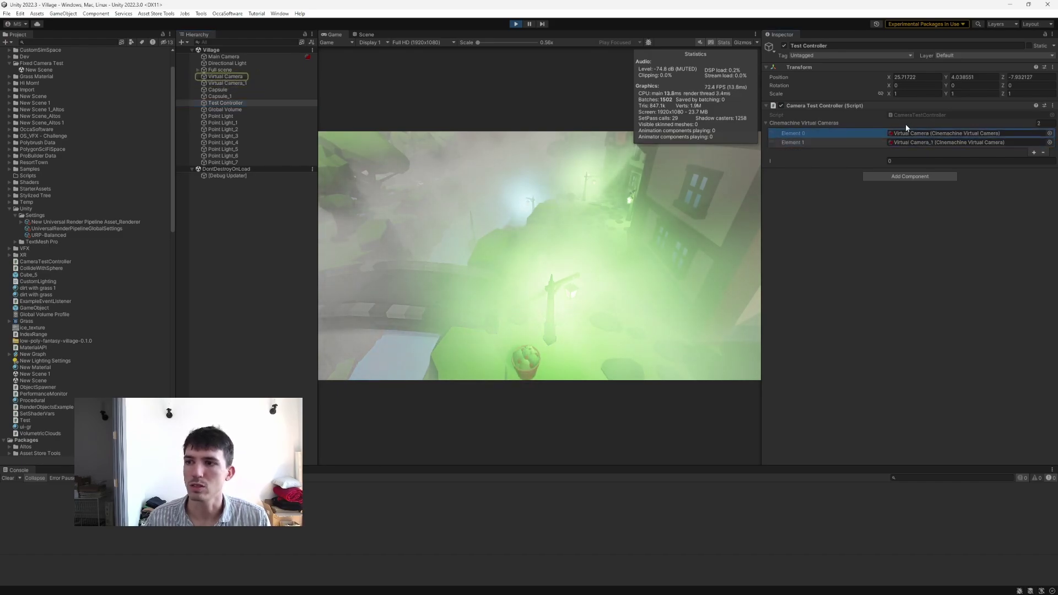
click(566, 166)
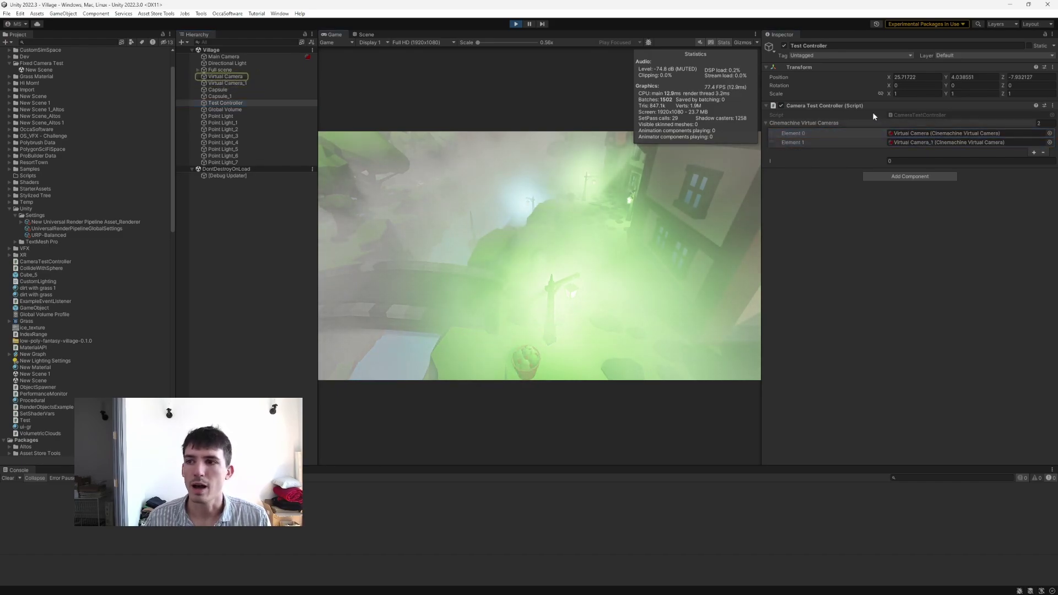
Open the CameraTestController script in Visual Studio, examine its camera-switching code in Update, and return to Unity
click(932, 114)
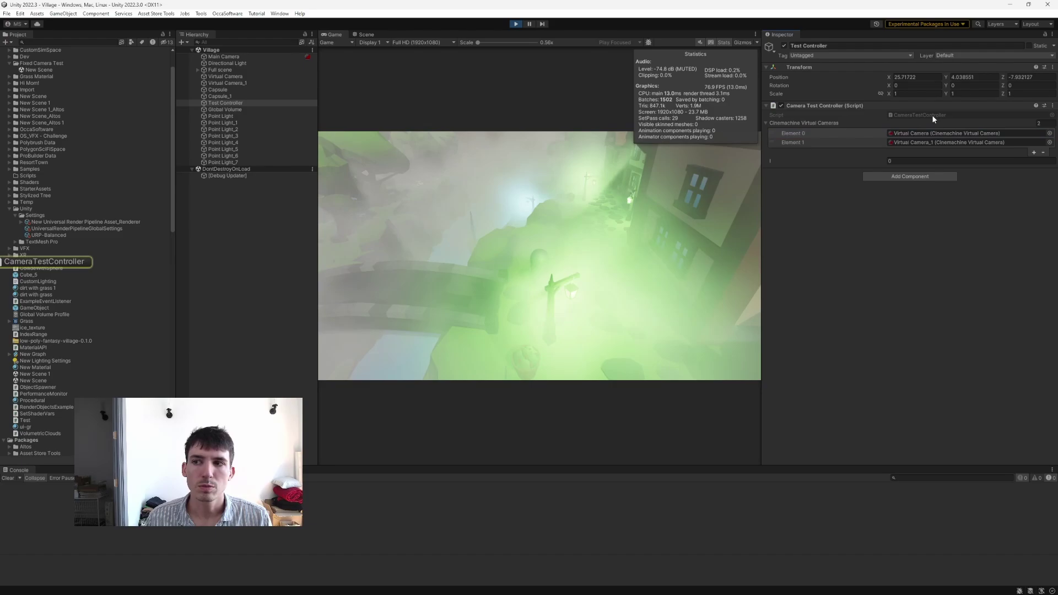
double_click(929, 115)
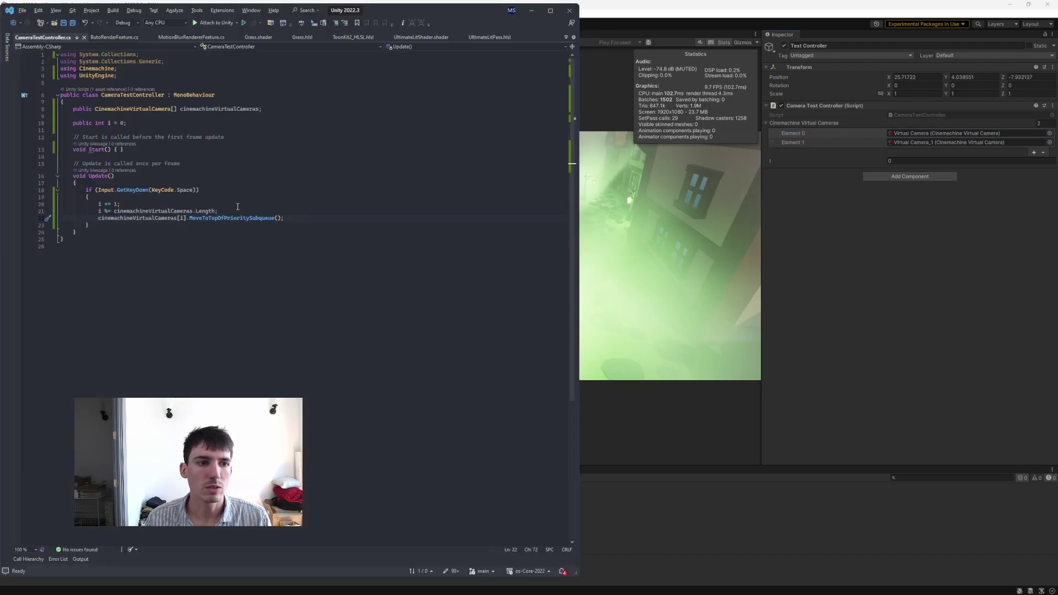
drag(237, 224, 85, 145)
click(132, 109)
drag(287, 225, 85, 190)
click(553, 196)
click(665, 190)
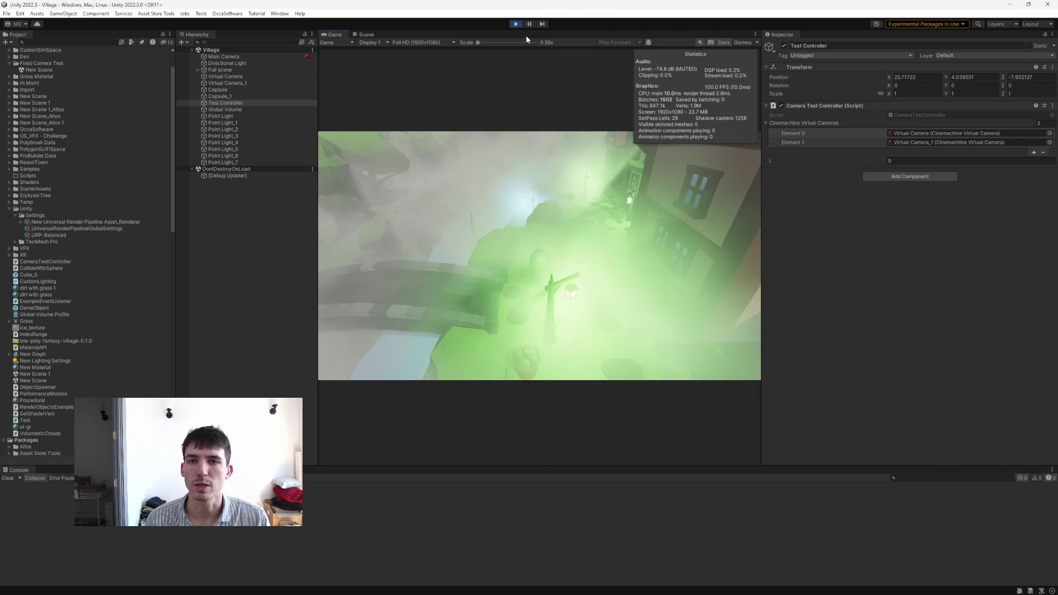
Test cutting back and forth between the two virtual cameras in the running game
click(527, 156)
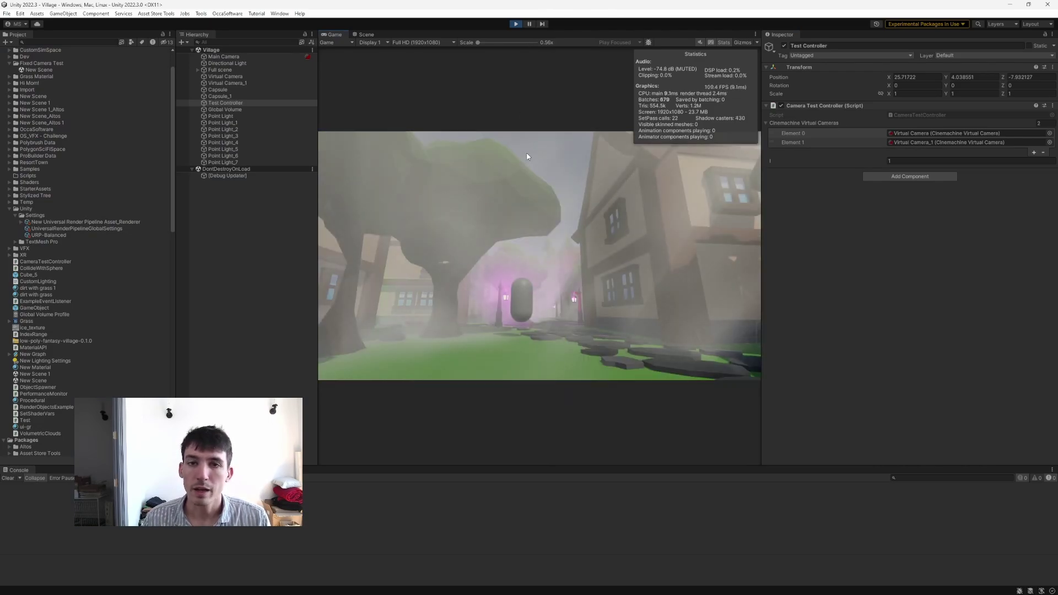
click(527, 157)
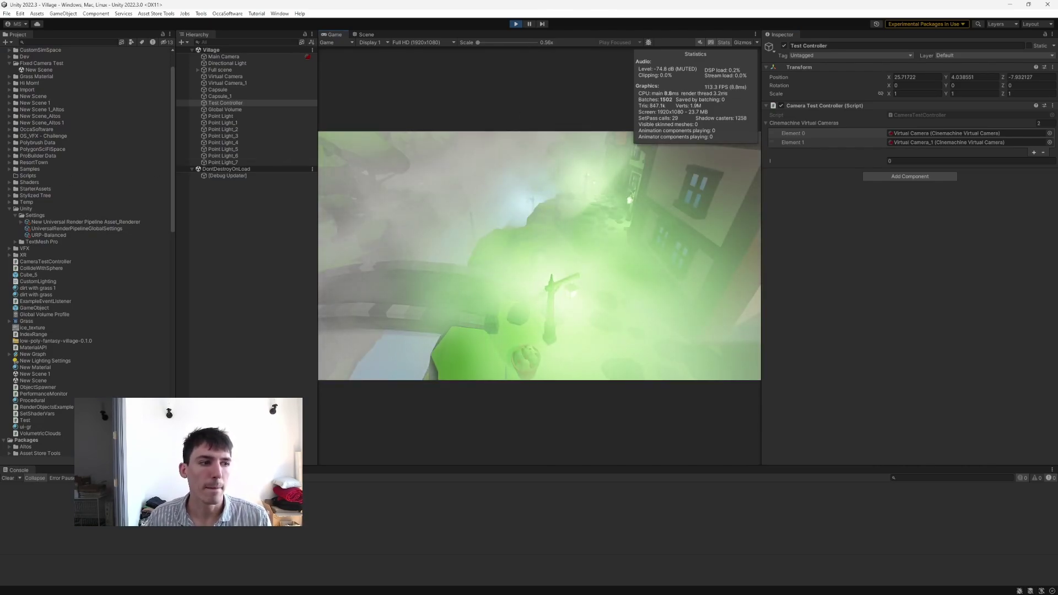
click(456, 215)
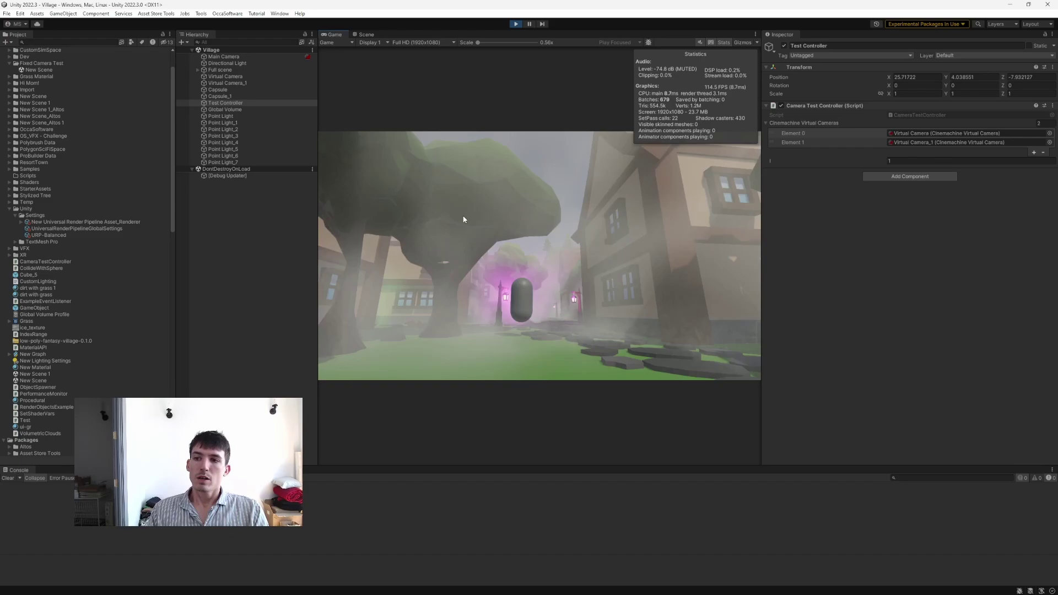
click(462, 216)
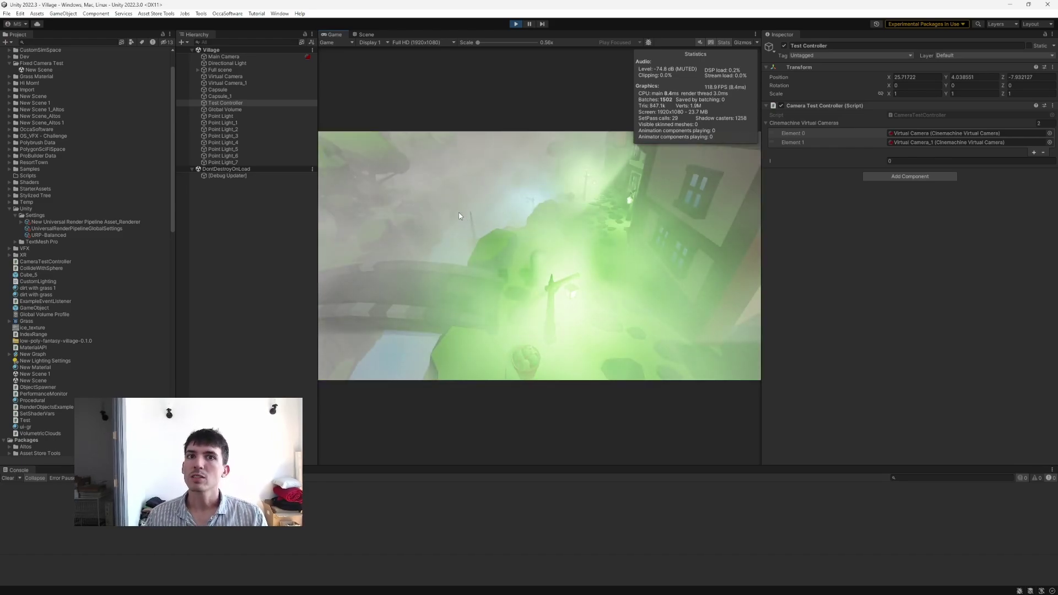